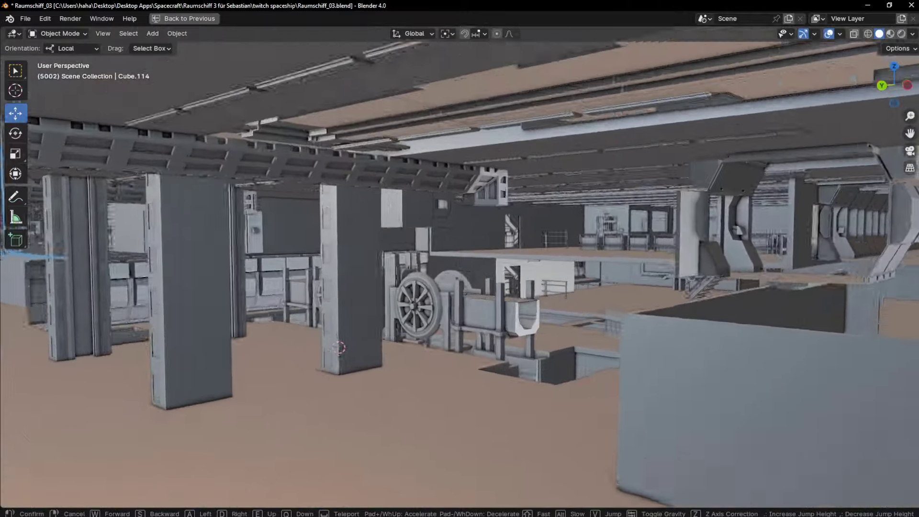
key("w")
key("w")
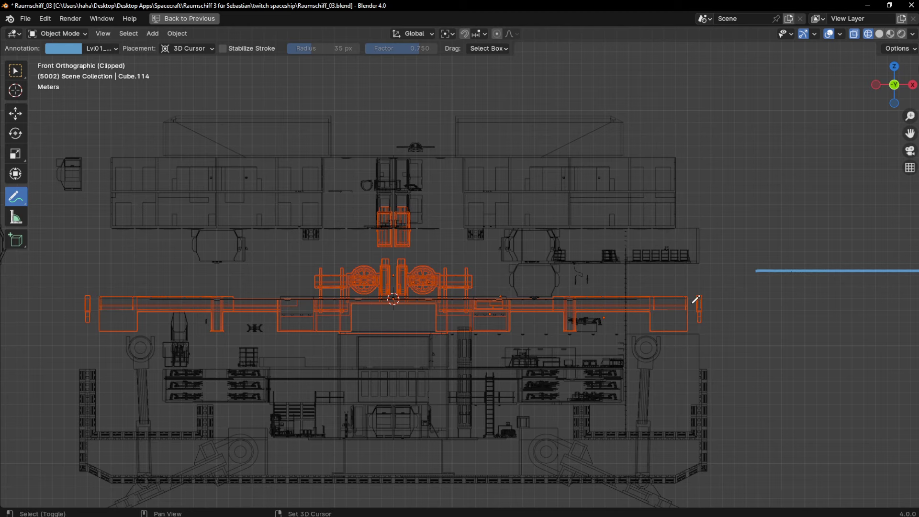
Pan to the blue L-shaped route sketch, then resume walking in perspective by the floor hatch
middle_click_drag(696, 299, 318, 304, "shift")
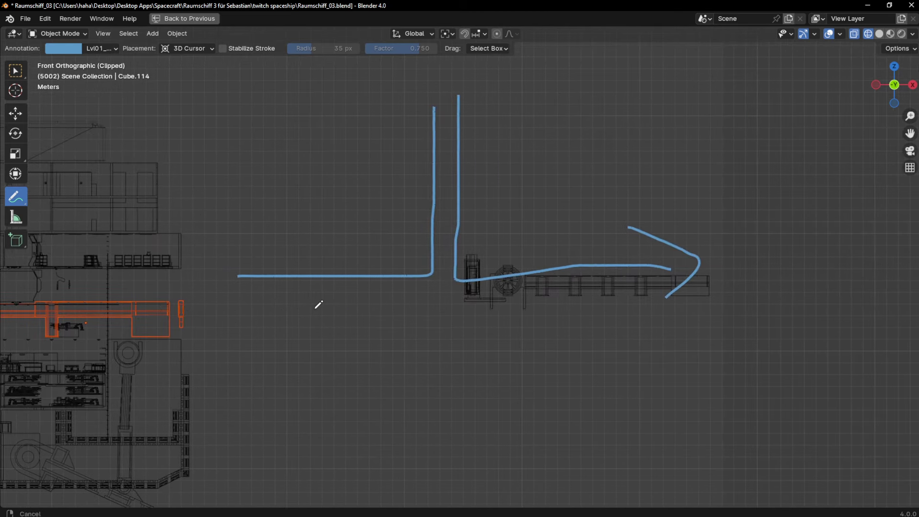
key("w")
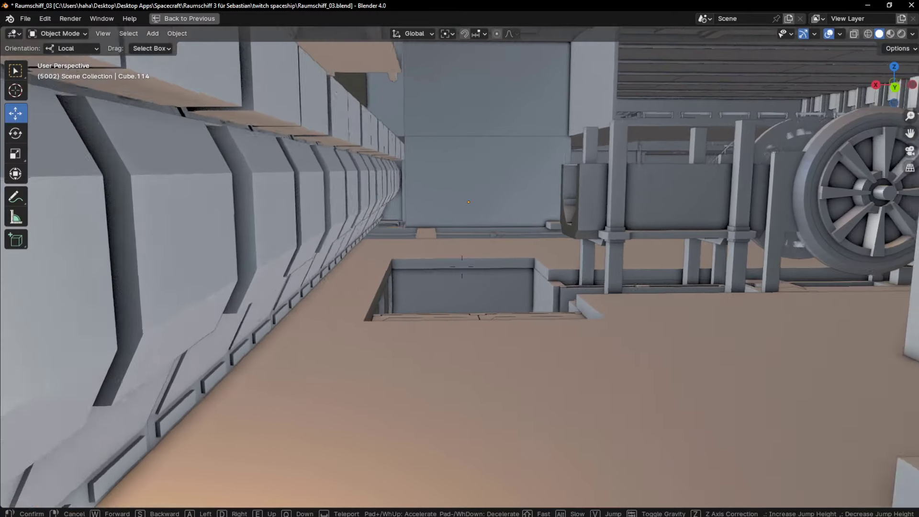
Walk past the wheel machinery and down the long corridor into the paneled-floor ladder bay
key("w")
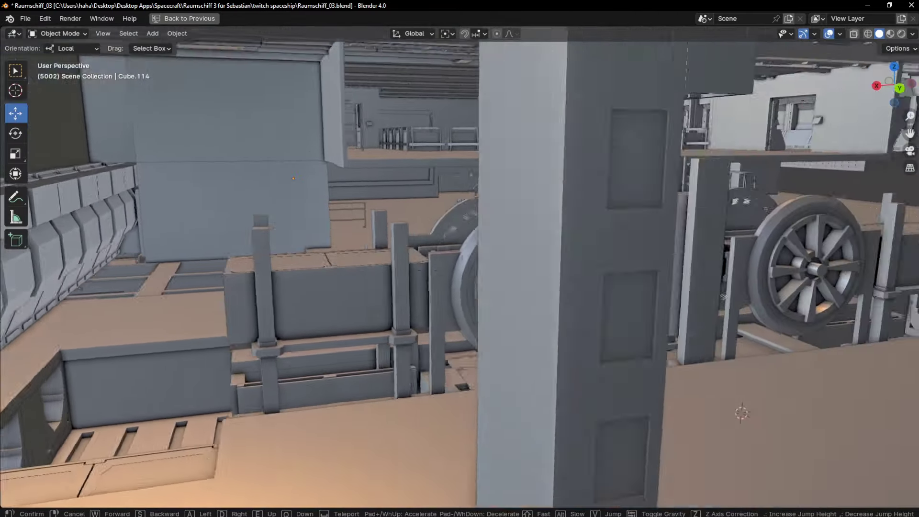
key("w")
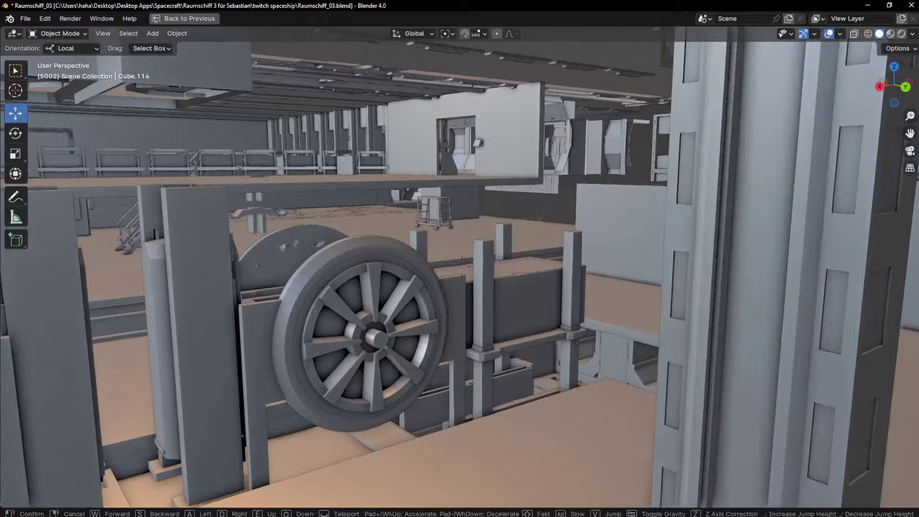
key("w")
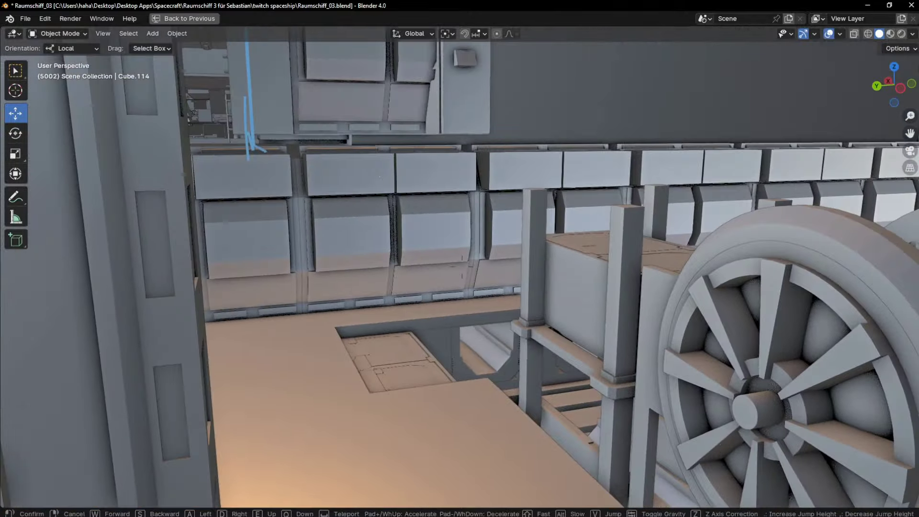
key("w")
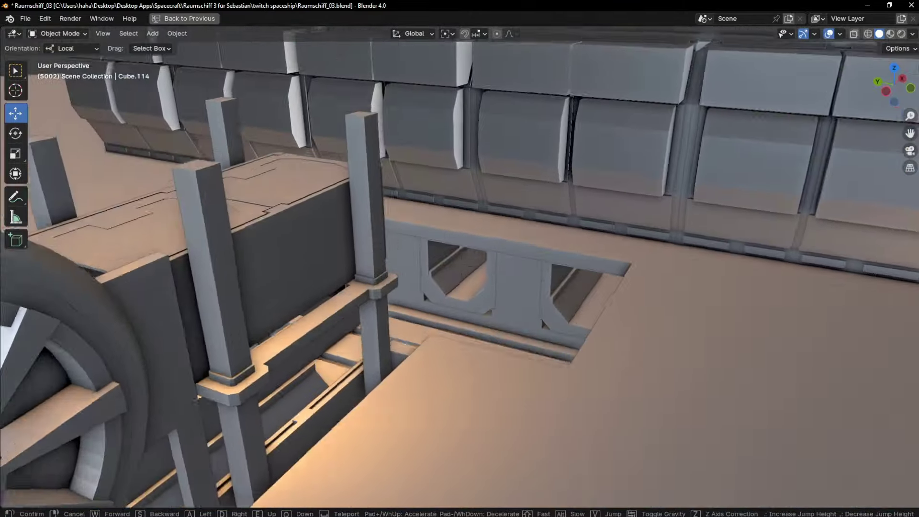
key("w")
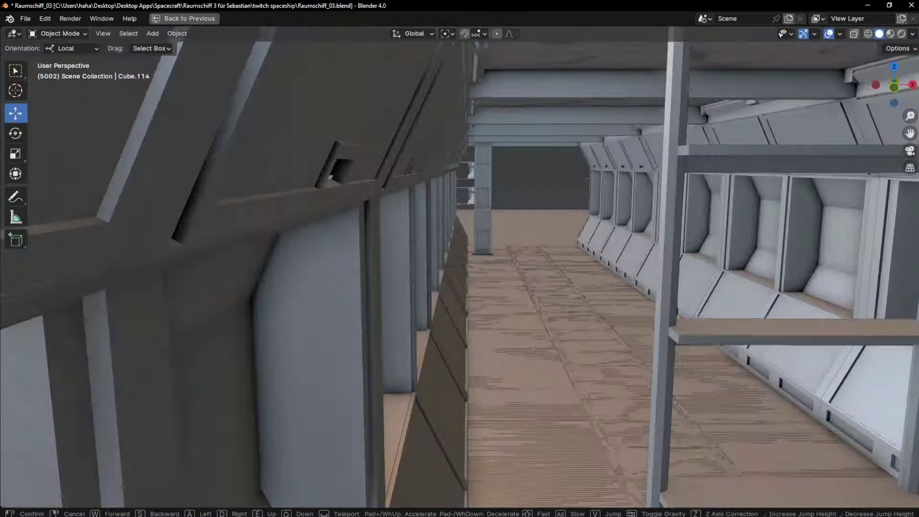
key("s")
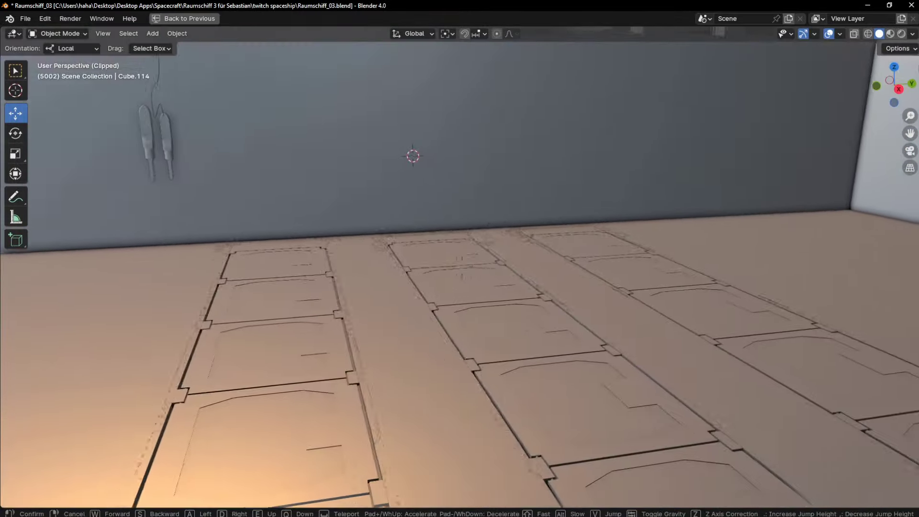
key("s")
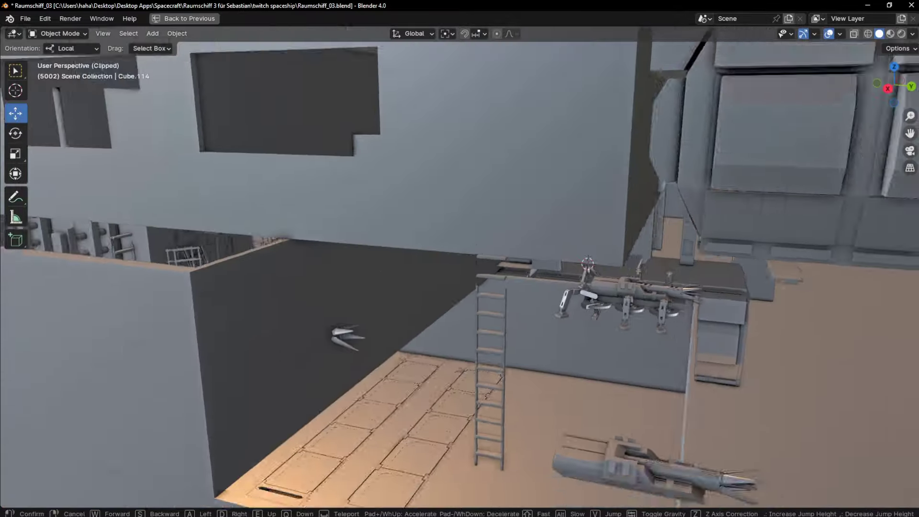
Back out and rise to view the ship's exterior roof deck and side walls
key("s")
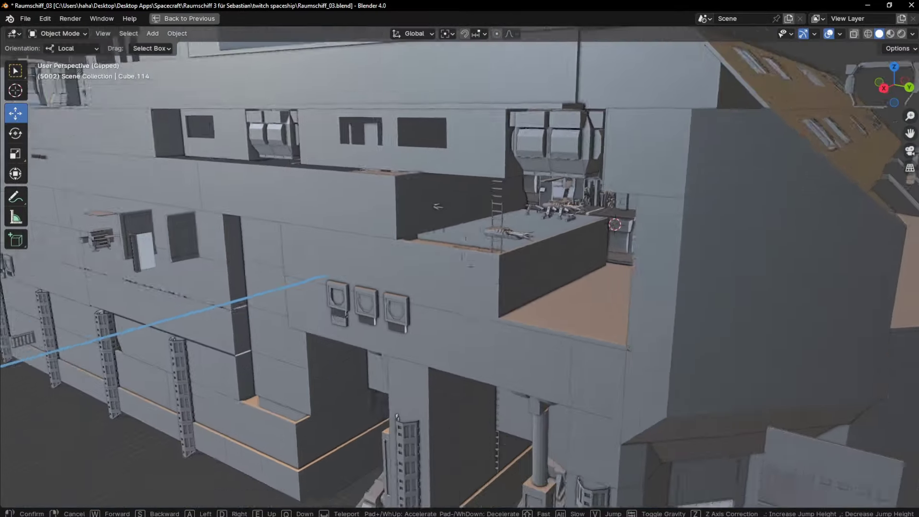
key("w")
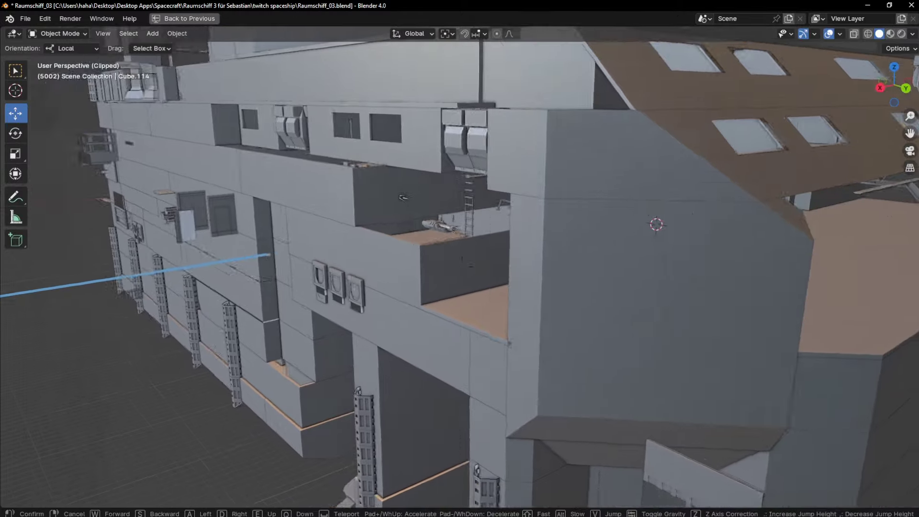
key("w")
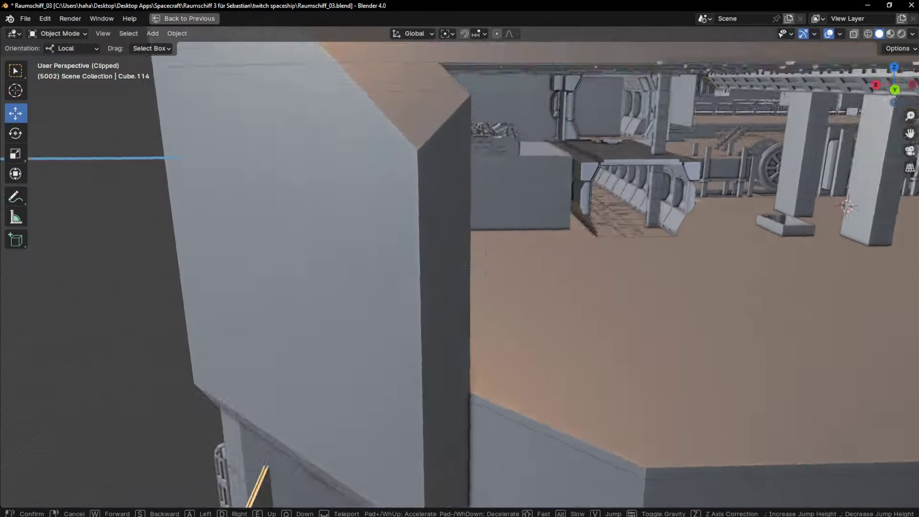
Fly back through the wall into the pillared hangar and along the walkway to the railed floor
key("w")
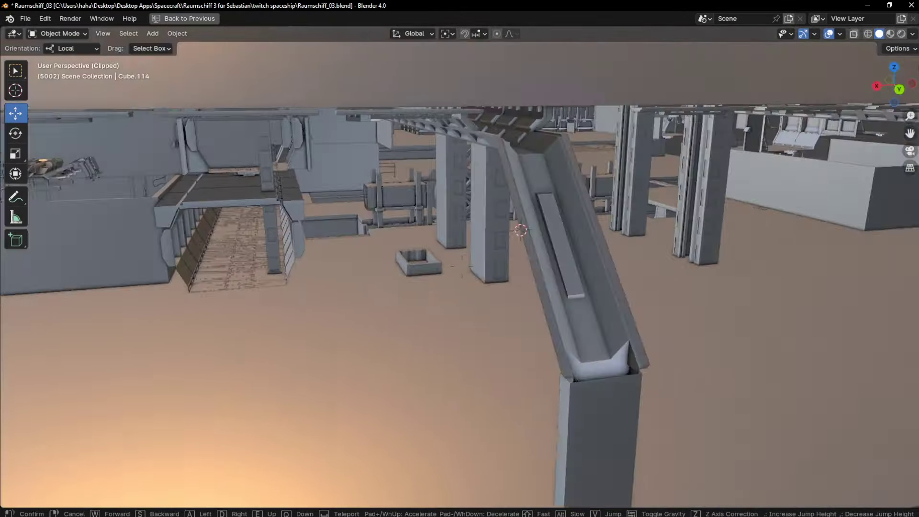
key("w")
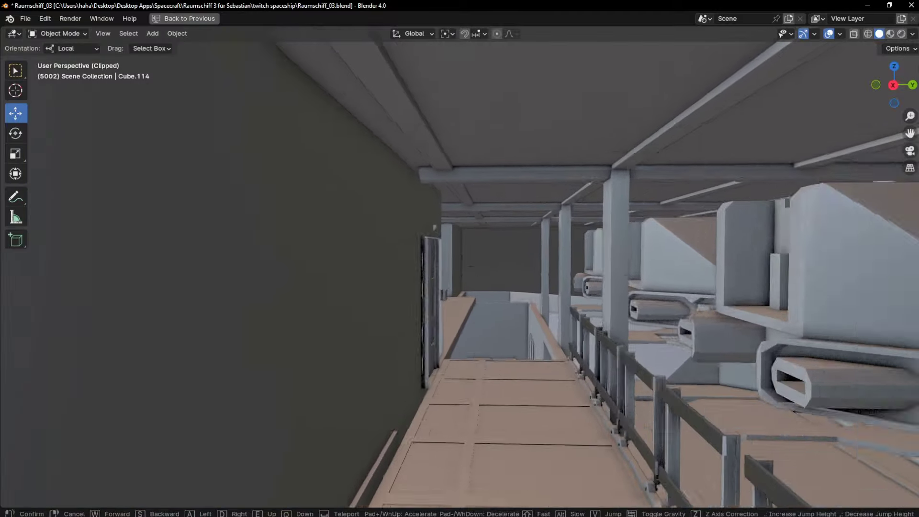
key("w")
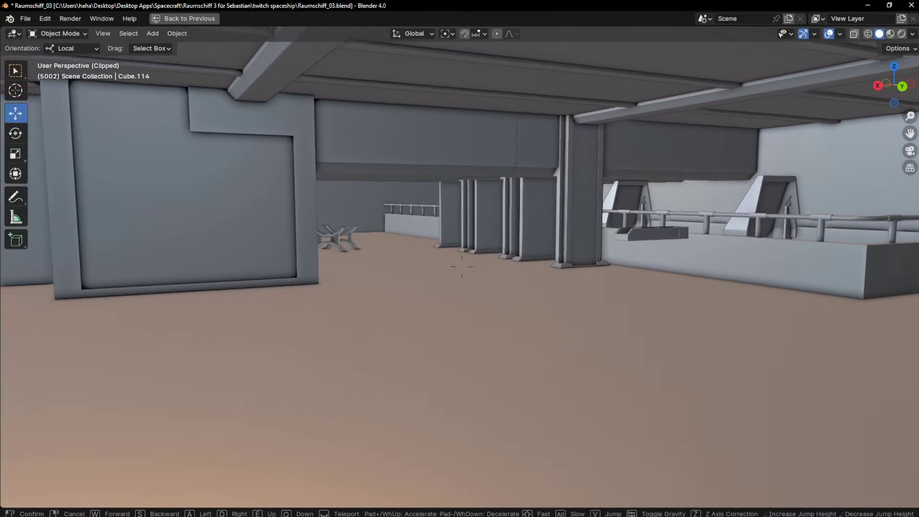
Walk between the pillars and through the walls, past the windowed partition, into the pillar room
key("w")
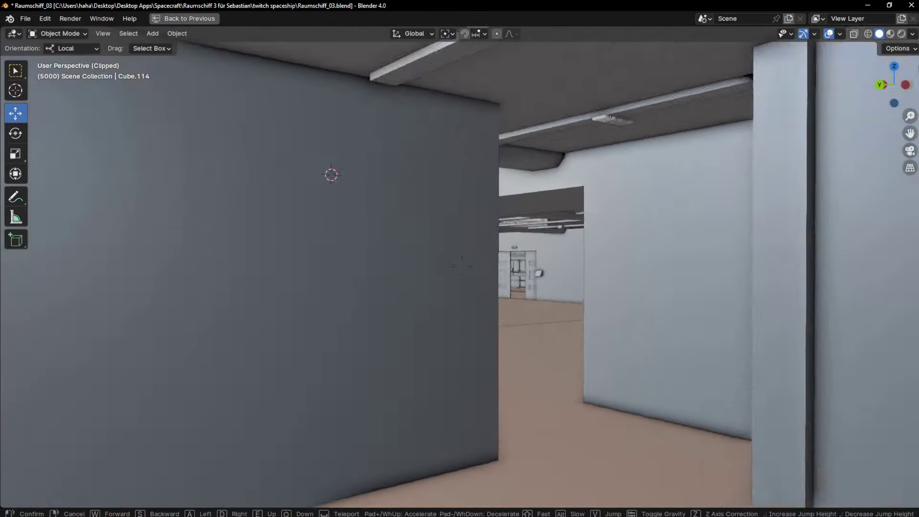
key("w")
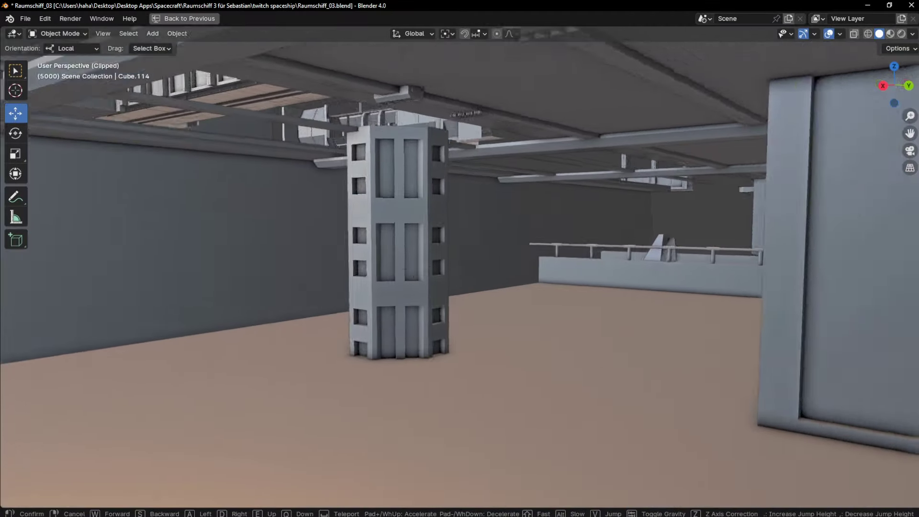
key("w")
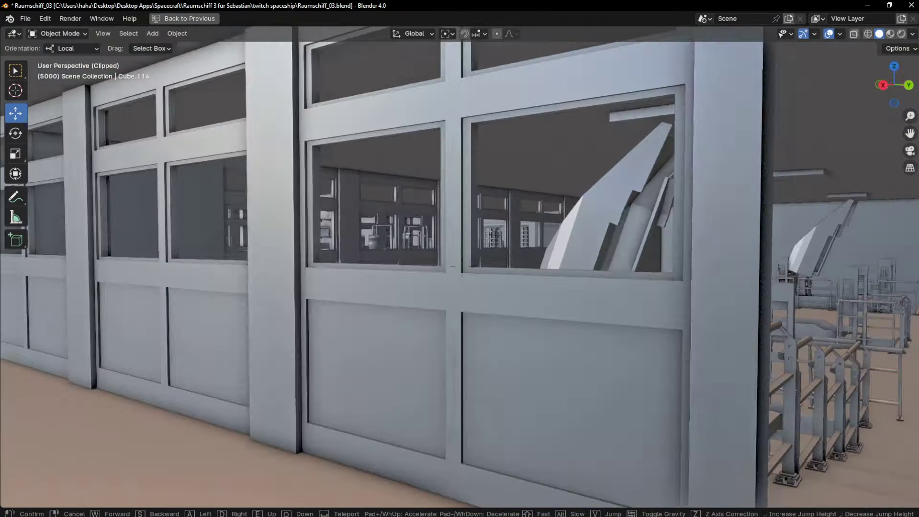
key("w")
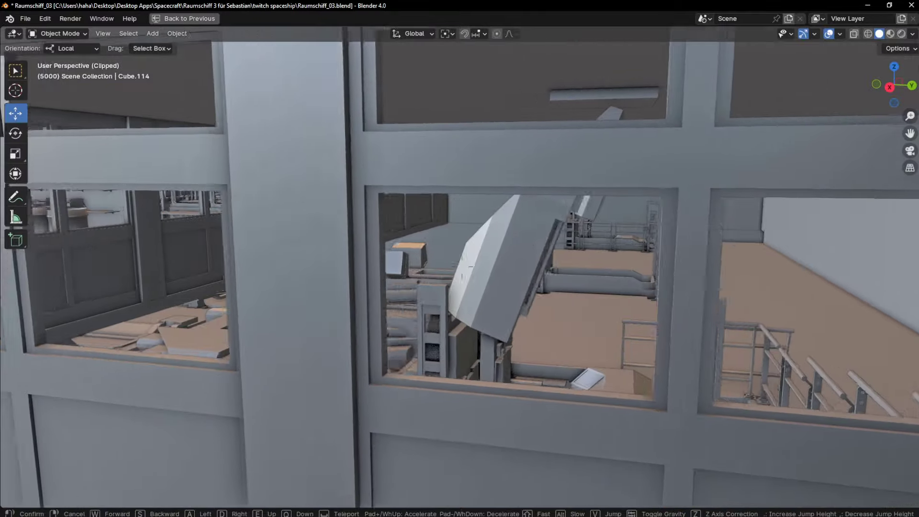
key("w")
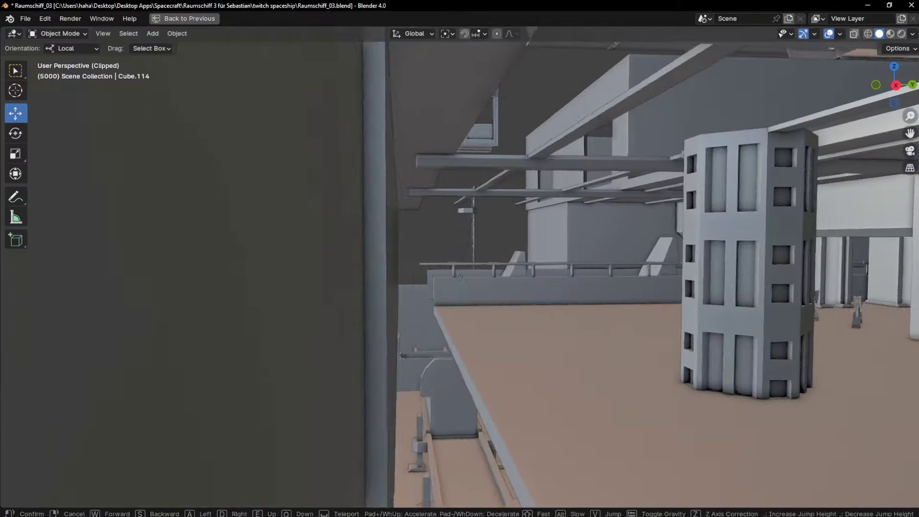
Circle the panelled pillar toward the white boxes, then rise above the walls
key("w")
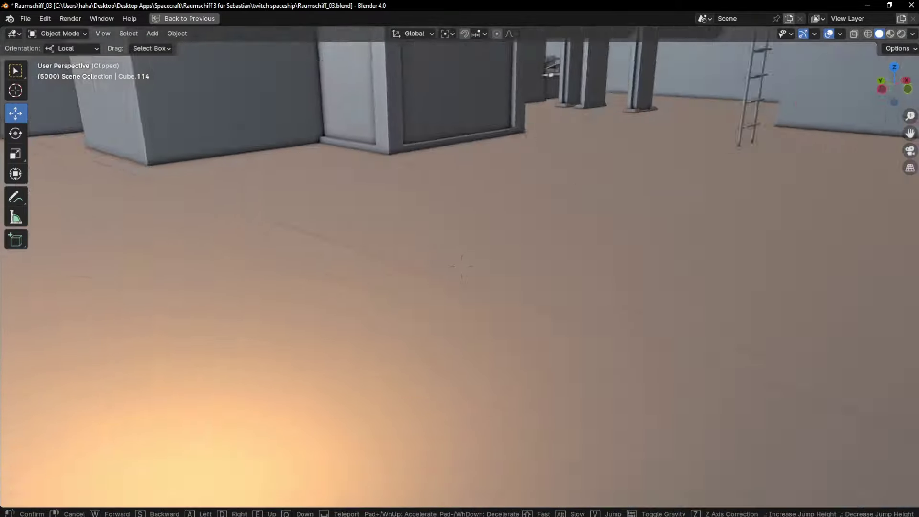
key("w")
key("d")
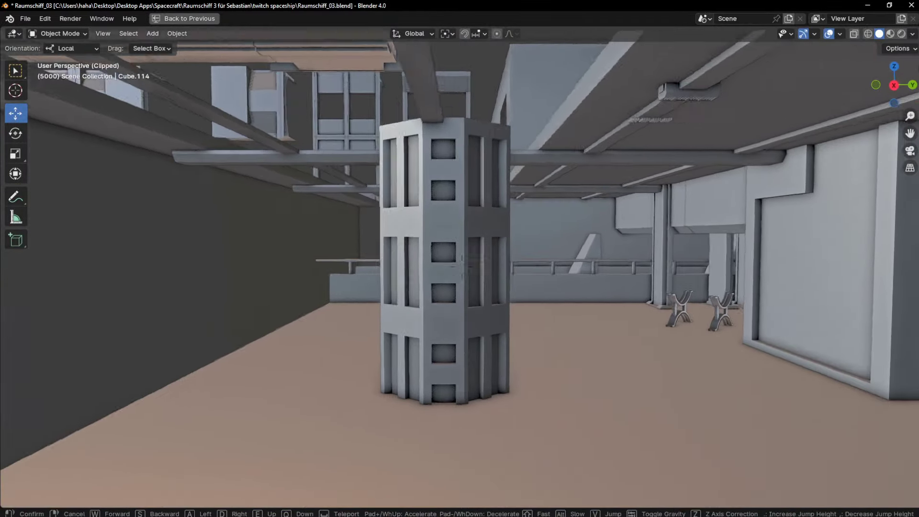
key("d")
key("a")
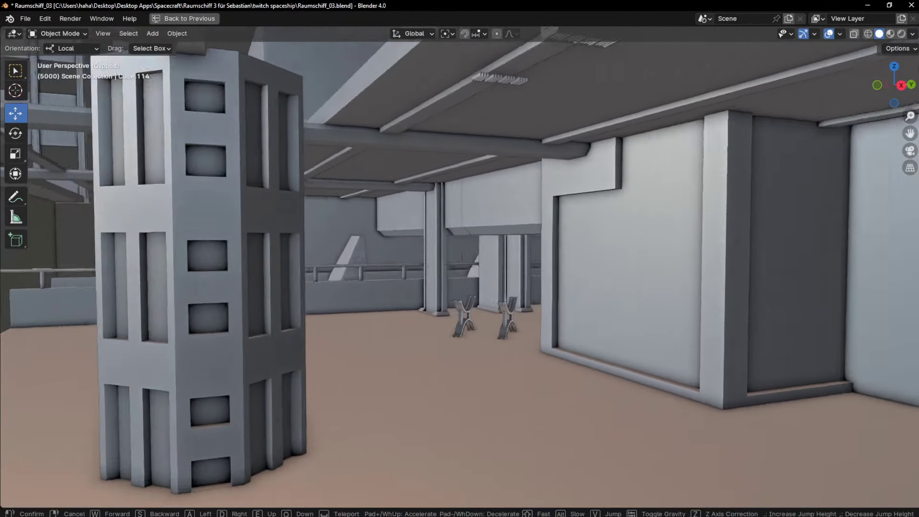
key("w")
key("e")
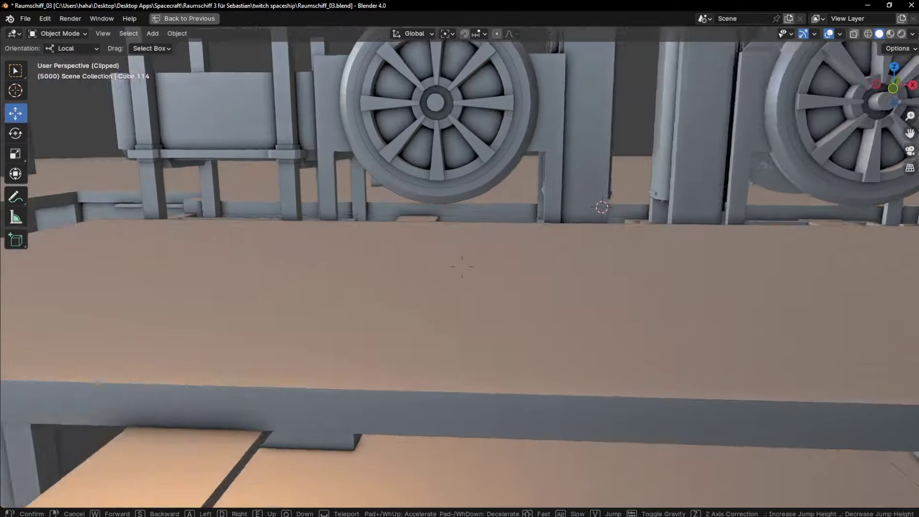